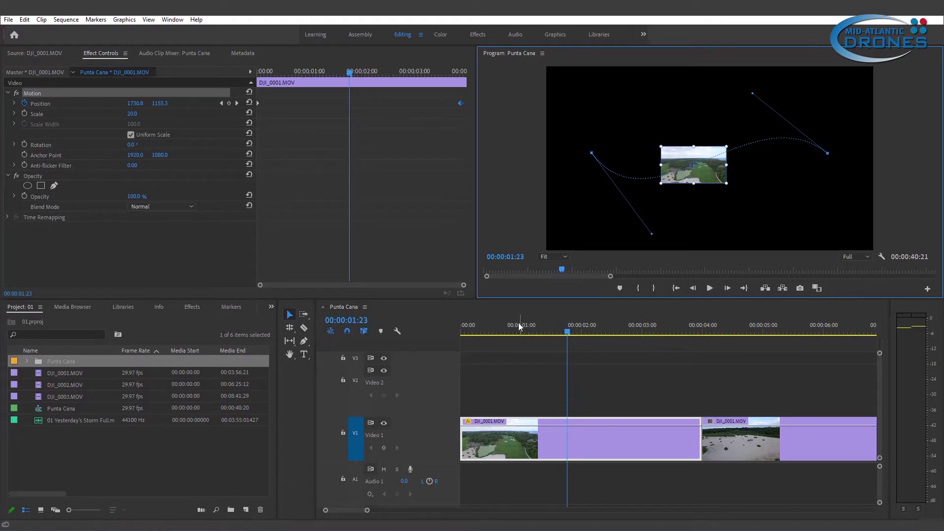
pyautogui.click(462, 328)
pyautogui.press('space')
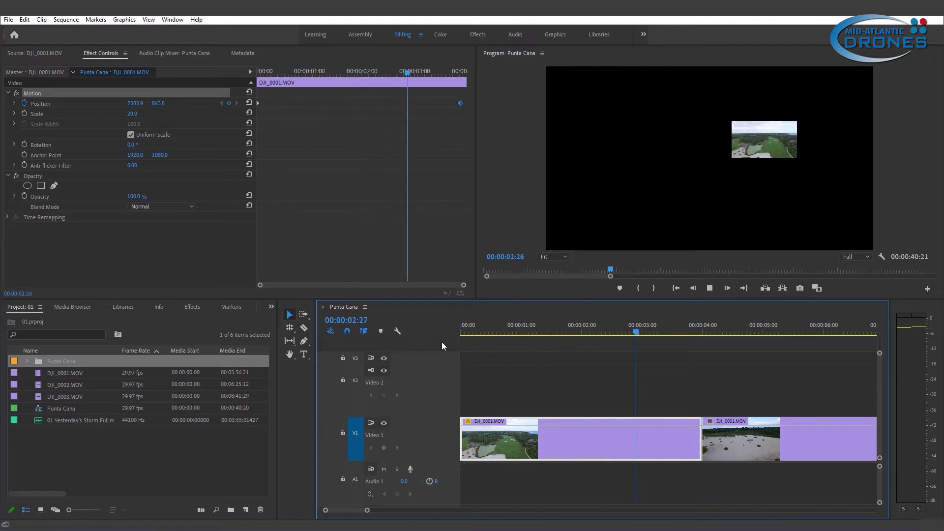
pyautogui.press('space')
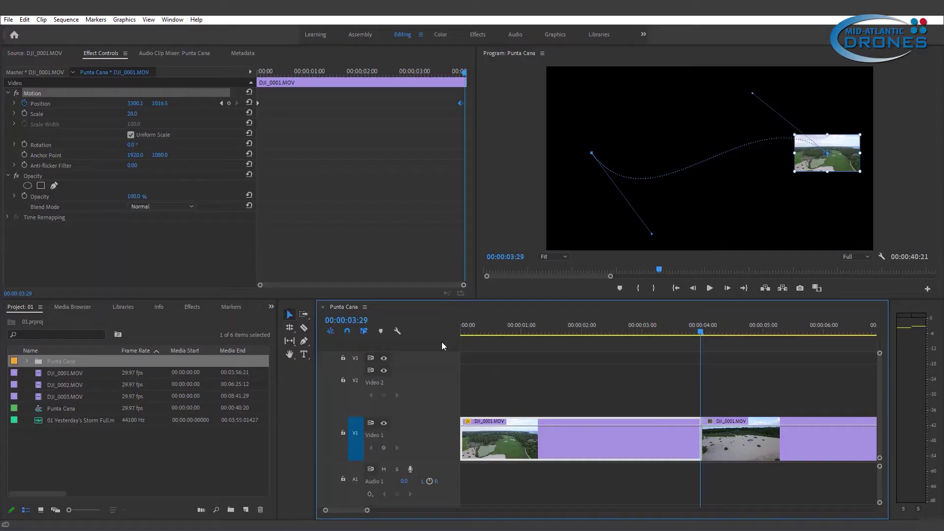
pyautogui.moveTo(477, 328); pyautogui.dragTo(364, 311)
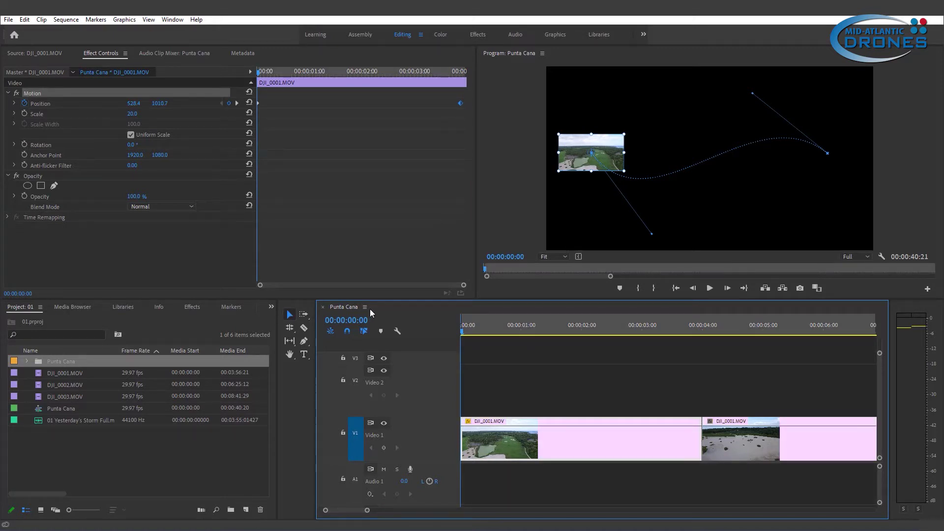
# - Jump to the edit at 00:00:04:00 and set an Out point there
pyautogui.press('Down')
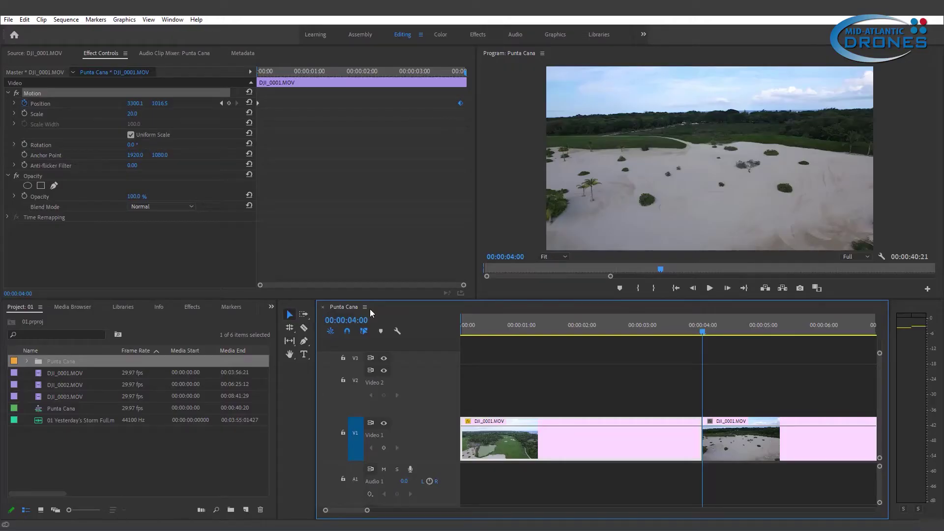
pyautogui.press('o')
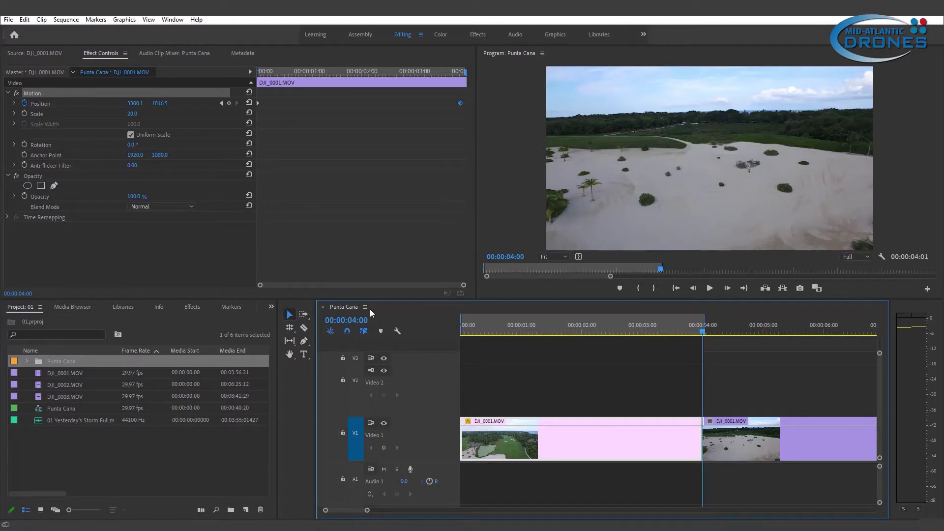
# - Mark the first DJI_0001 clip as the sequence's 00:00:04:00 in/out range
pyautogui.click(797, 328)
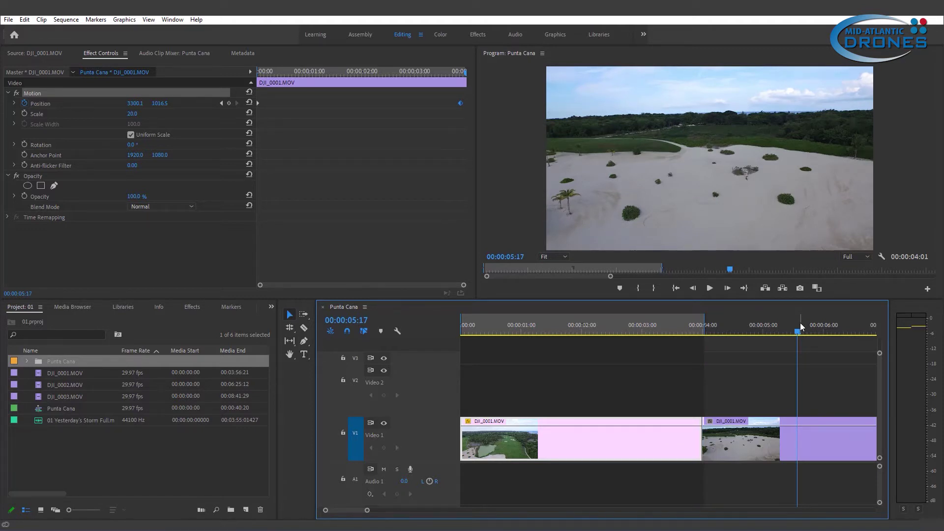
pyautogui.press('x')
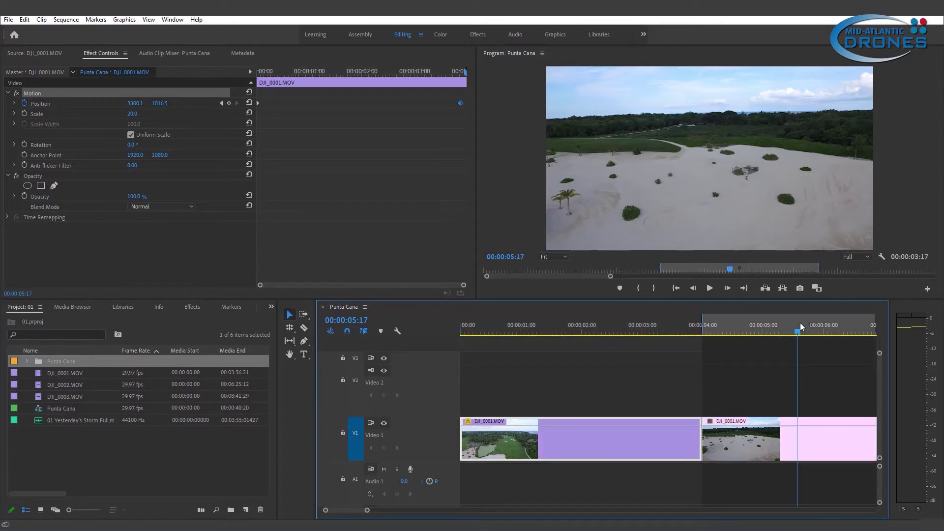
pyautogui.press('-')
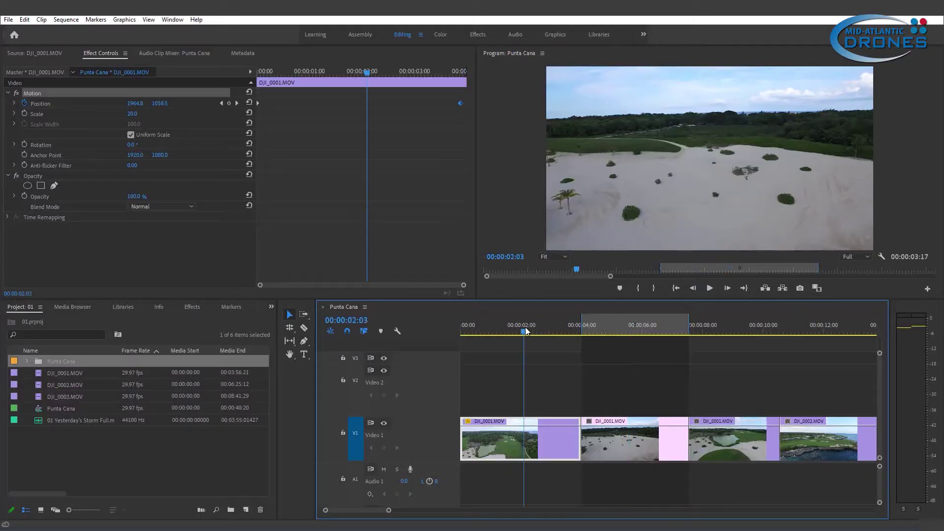
pyautogui.click(523, 327)
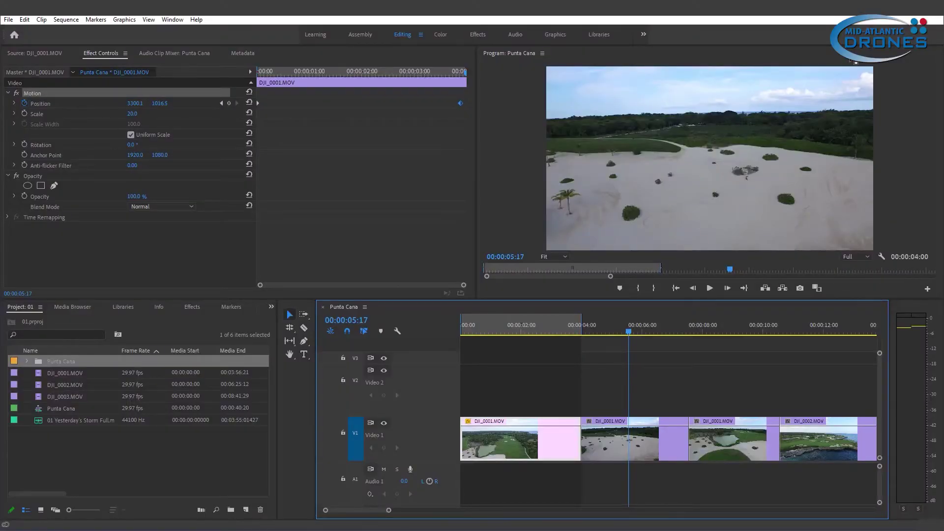
# - Add the Loop Playback button to the Program monitor's playback controls
pyautogui.click(928, 291)
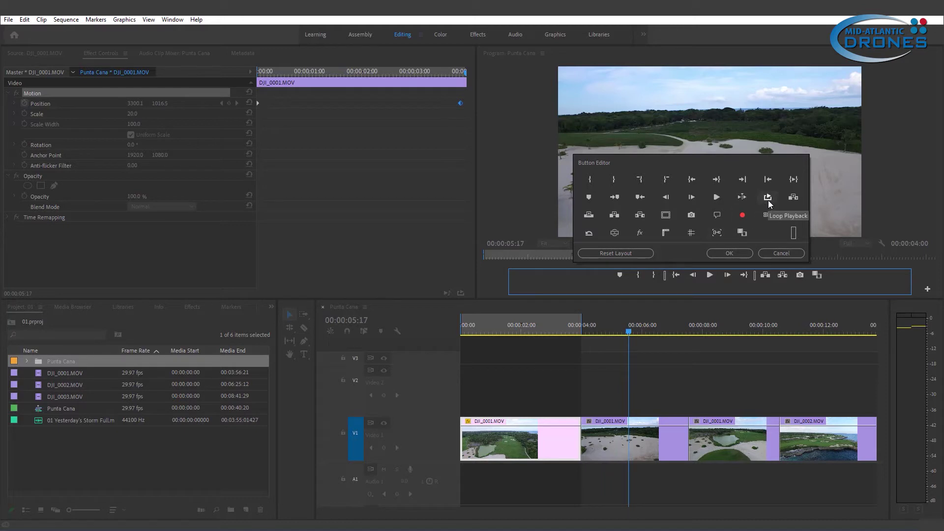
pyautogui.moveTo(768, 202); pyautogui.dragTo(769, 199)
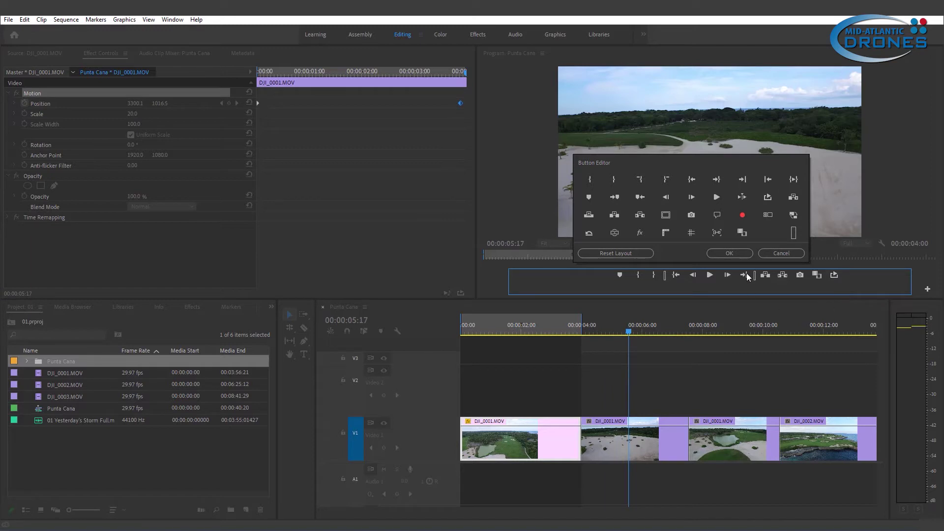
pyautogui.click(729, 253)
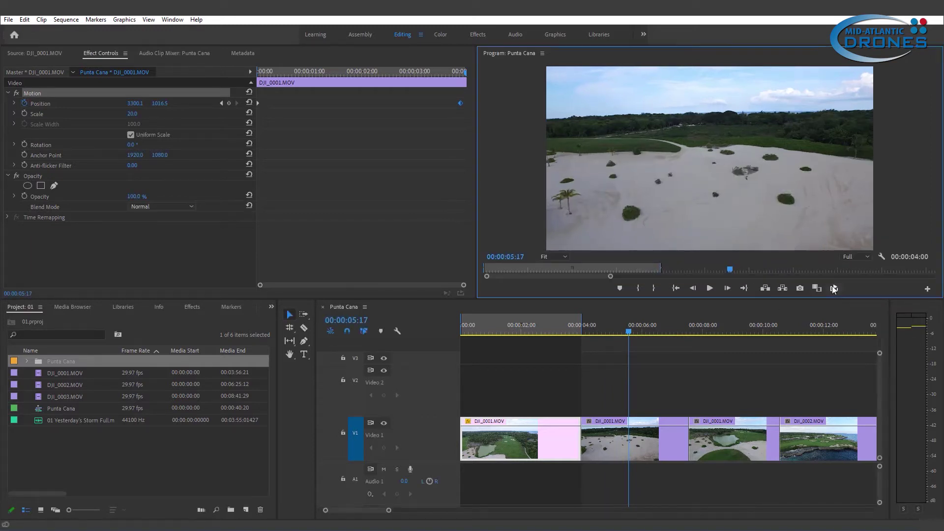
# - Play from the start, then at 00:00:03:26 move the clip to 3197.0, 1730.0
pyautogui.press('Home')
pyautogui.press('space')
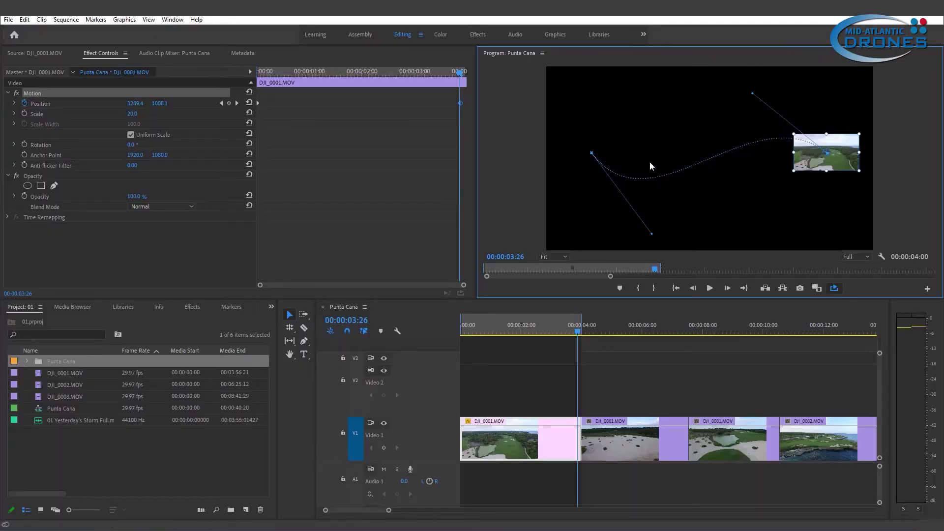
pyautogui.moveTo(819, 161); pyautogui.dragTo(811, 223)
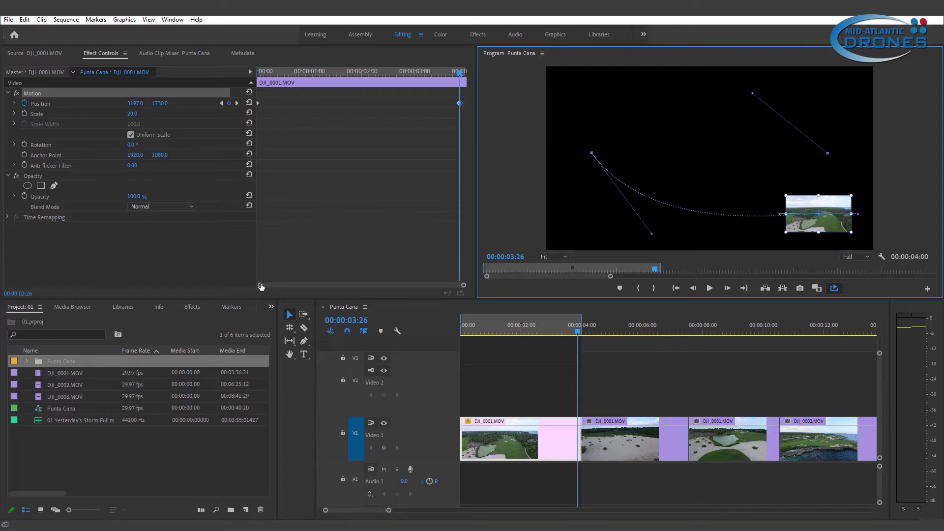
pyautogui.moveTo(260, 287); pyautogui.dragTo(373, 295)
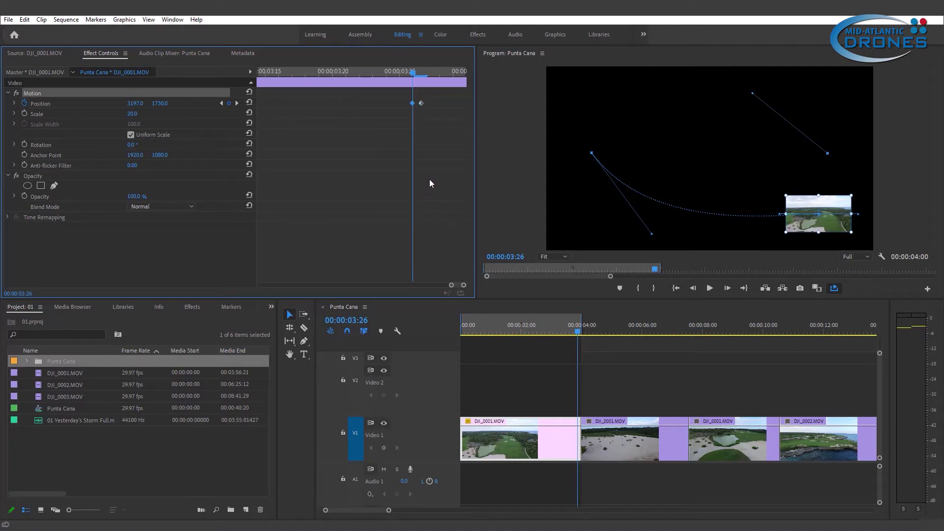
# - Delete the extra Position keyframe and return the playhead to the last Position keyframe
pyautogui.press('Delete')
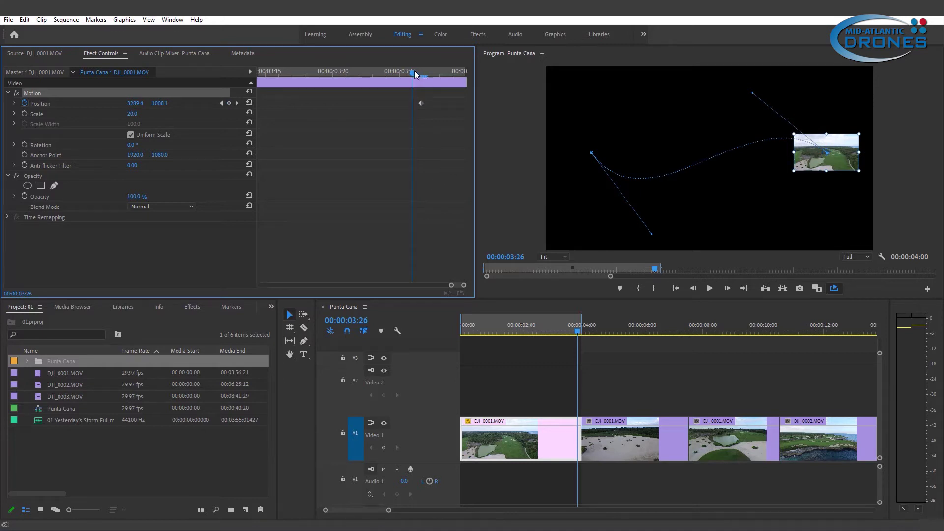
pyautogui.moveTo(418, 71); pyautogui.dragTo(425, 73)
pyautogui.click(222, 103)
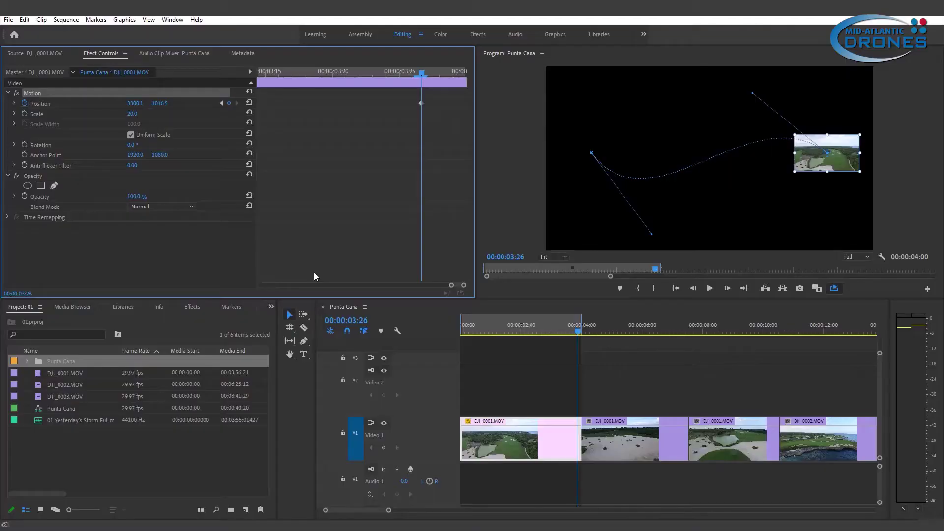
pyautogui.moveTo(421, 76); pyautogui.dragTo(410, 77)
# - Drag the clip's end point and Bezier handles to start reshaping the motion path
pyautogui.moveTo(842, 155); pyautogui.dragTo(833, 217)
pyautogui.moveTo(742, 157); pyautogui.dragTo(779, 307)
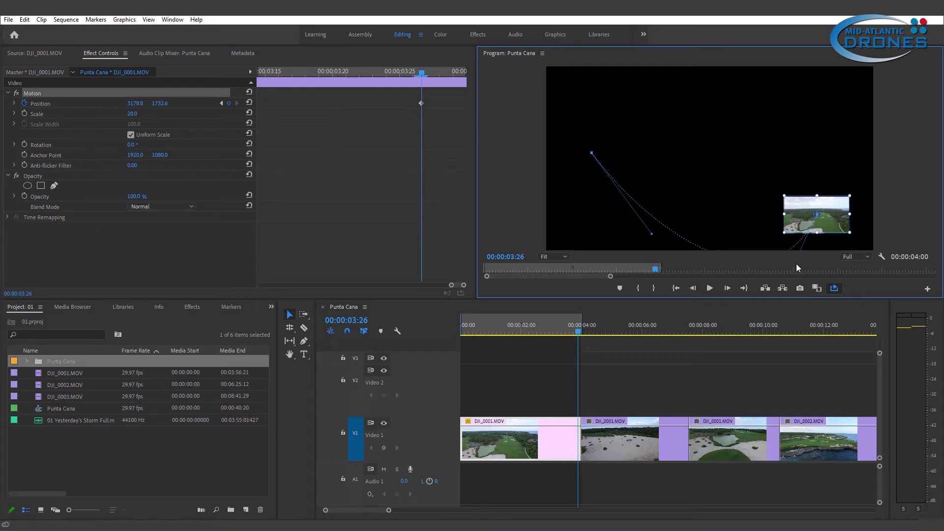
pyautogui.moveTo(592, 155); pyautogui.dragTo(571, 211)
pyautogui.moveTo(804, 206); pyautogui.dragTo(811, 134)
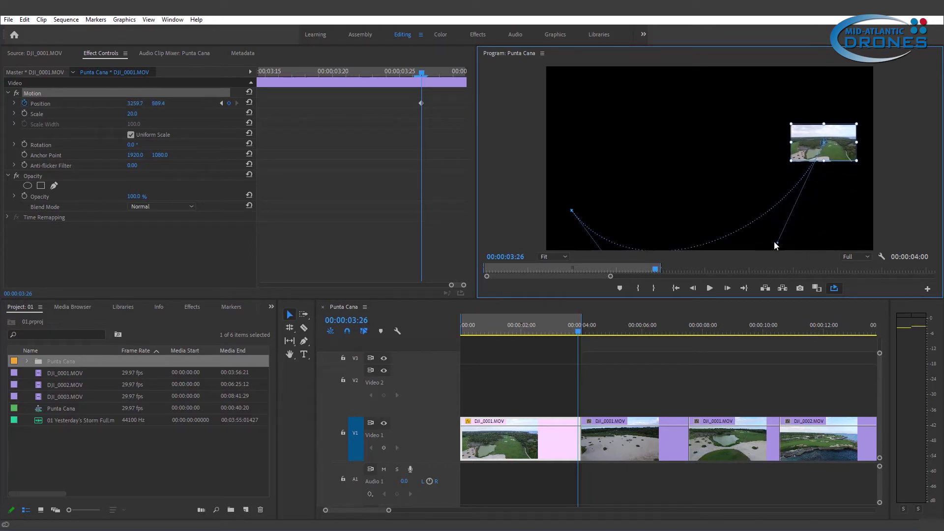
pyautogui.moveTo(776, 244); pyautogui.dragTo(764, 79)
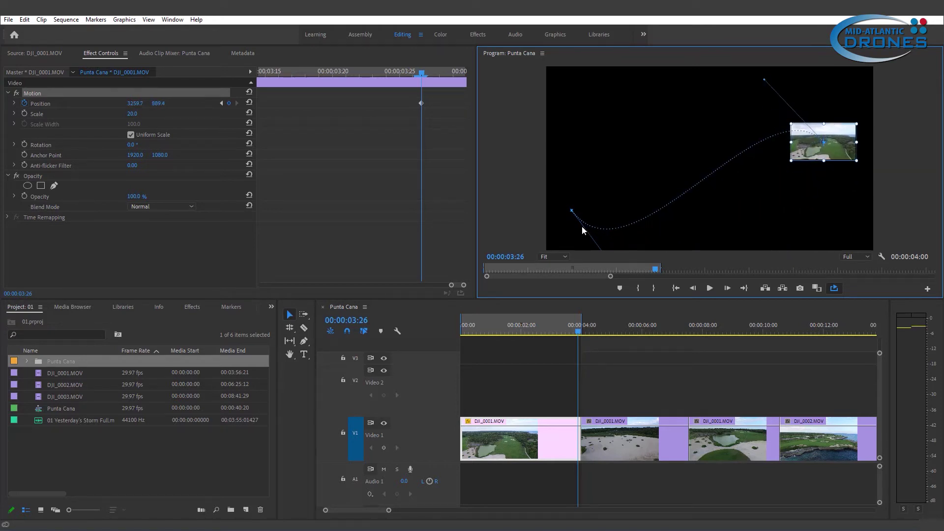
pyautogui.moveTo(572, 211); pyautogui.dragTo(574, 132)
# - Lift the curve handles into an upward arch ending at 3282.8, 1432.3
pyautogui.click(655, 106)
pyautogui.click(812, 140)
pyautogui.moveTo(635, 216); pyautogui.dragTo(634, 53)
pyautogui.moveTo(574, 130); pyautogui.dragTo(580, 205)
pyautogui.moveTo(842, 146); pyautogui.dragTo(844, 192)
pyautogui.moveTo(765, 127); pyautogui.dragTo(776, 81)
pyautogui.moveTo(632, 121); pyautogui.dragTo(657, 81)
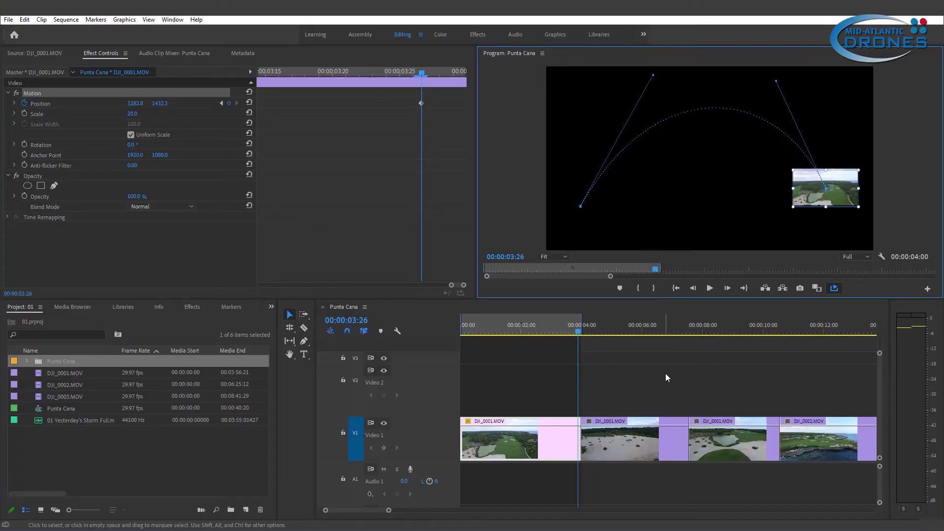
# - Lower the middle keyframe and its left handle into an even arch peaking near 1791.9, 681.7
pyautogui.click(511, 331)
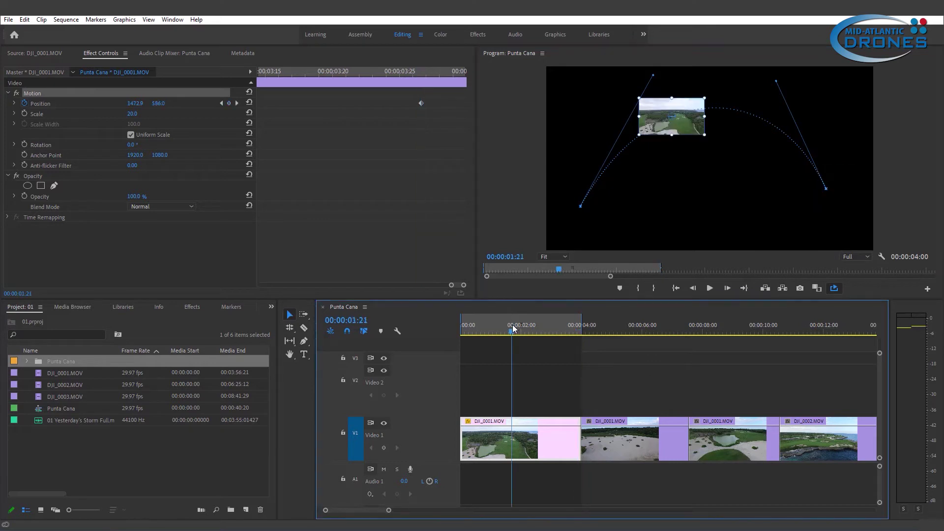
pyautogui.moveTo(512, 328); pyautogui.dragTo(517, 325)
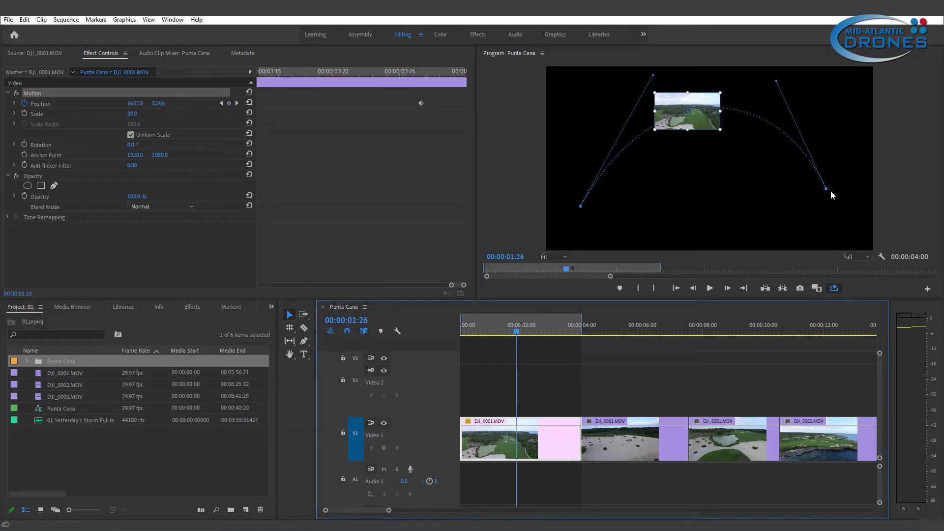
pyautogui.moveTo(826, 189); pyautogui.dragTo(826, 212)
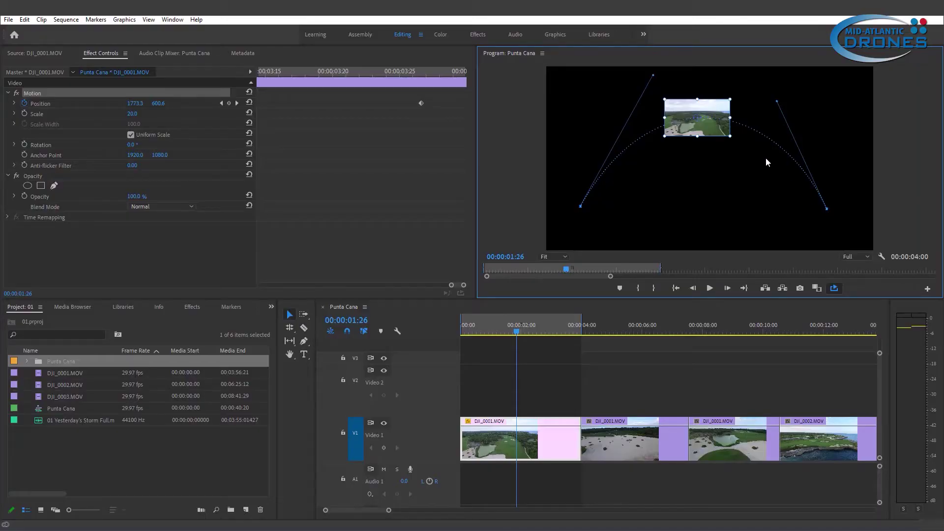
pyautogui.moveTo(653, 76); pyautogui.dragTo(628, 94)
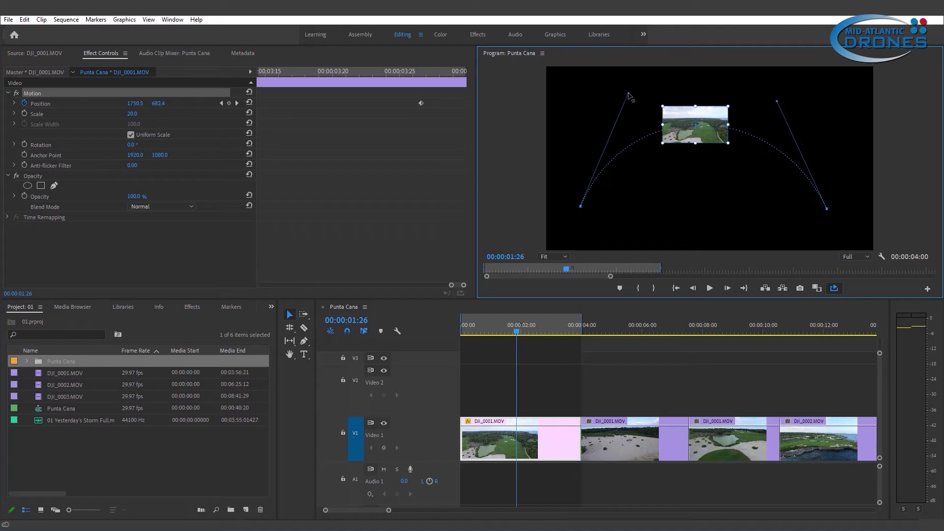
pyautogui.click(518, 330)
pyautogui.press('Right')
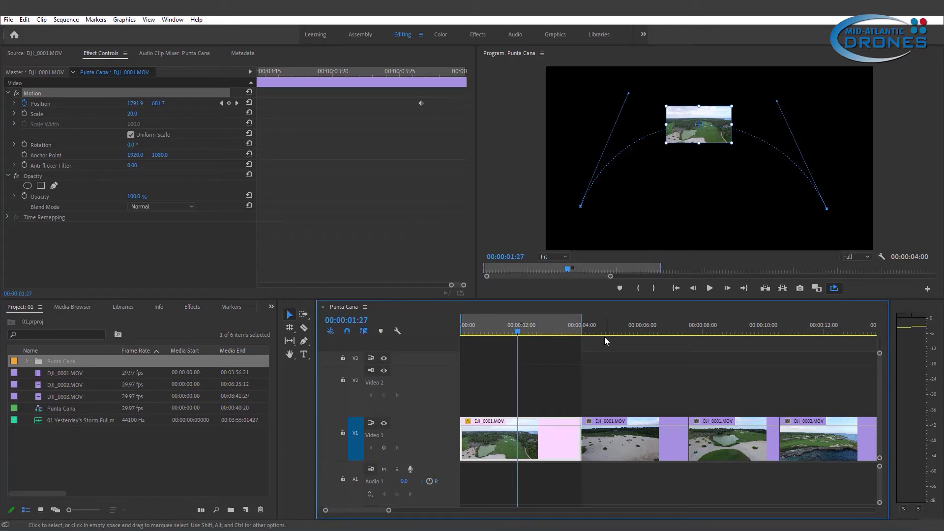
pyautogui.moveTo(448, 285); pyautogui.dragTo(200, 285)
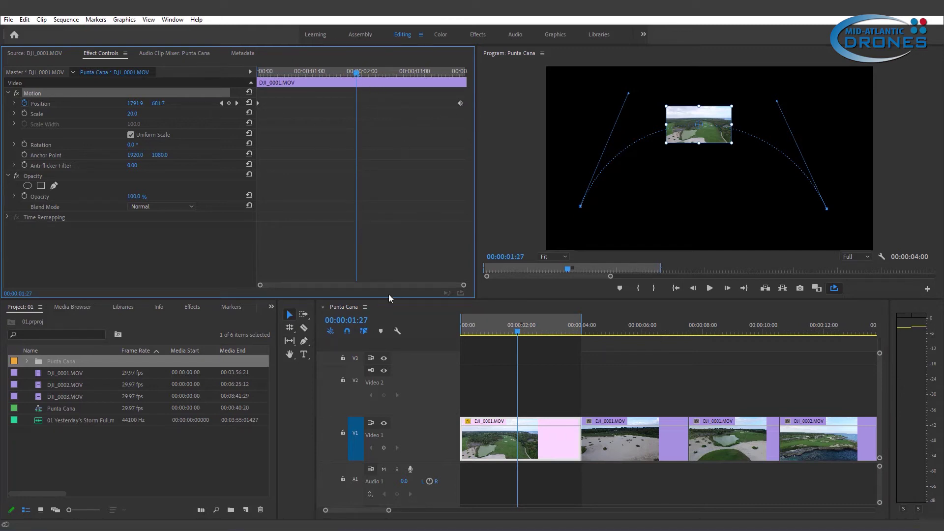
# - Add a Position keyframe and move the middle path keyframe at 00:00:00:19 lower
pyautogui.click(229, 103)
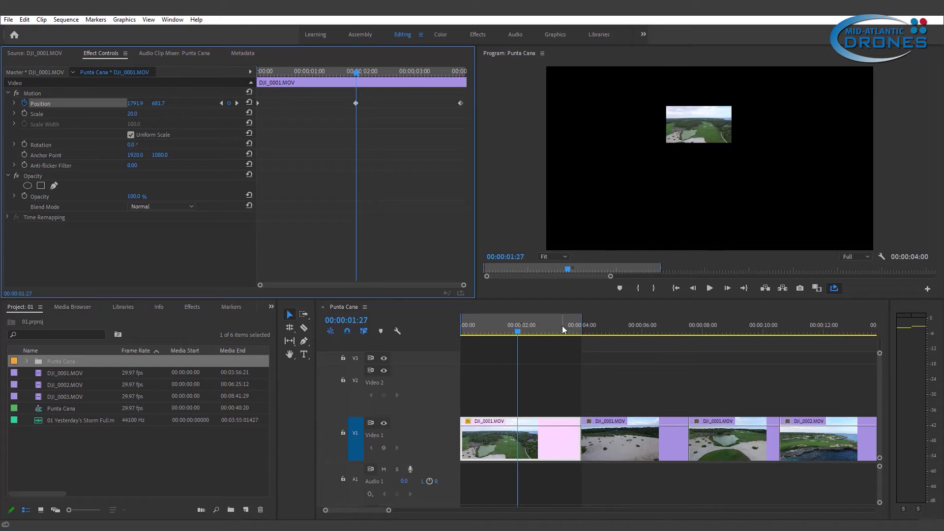
pyautogui.click(36, 93)
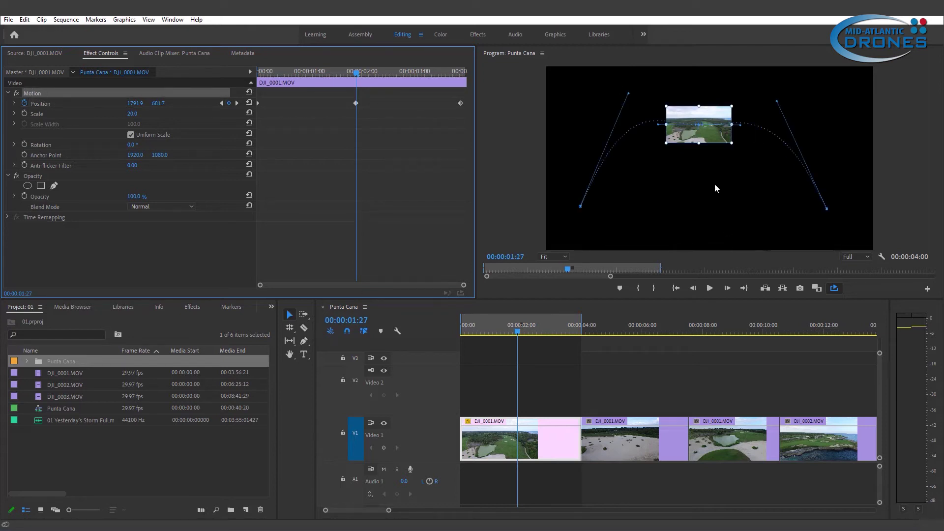
pyautogui.moveTo(552, 329); pyautogui.dragTo(482, 341)
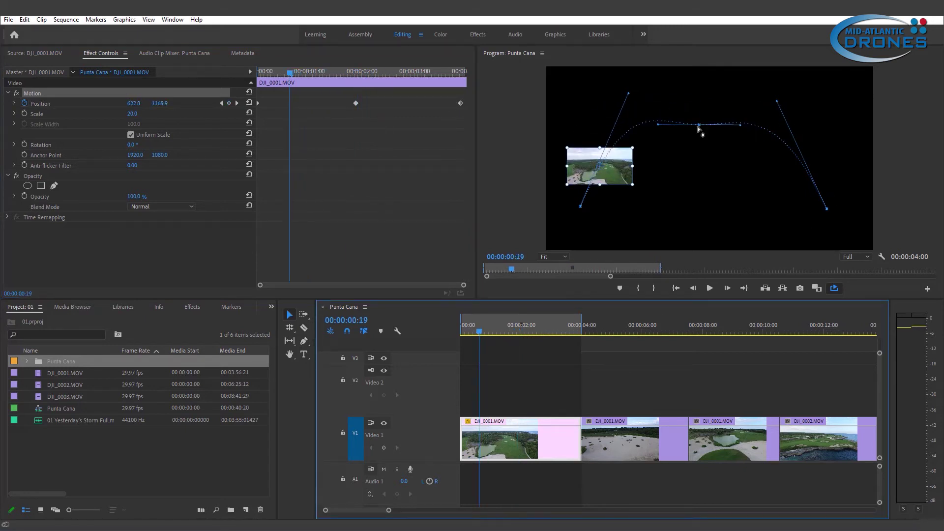
pyautogui.moveTo(658, 128); pyautogui.dragTo(706, 171)
pyautogui.moveTo(701, 127); pyautogui.dragTo(745, 100)
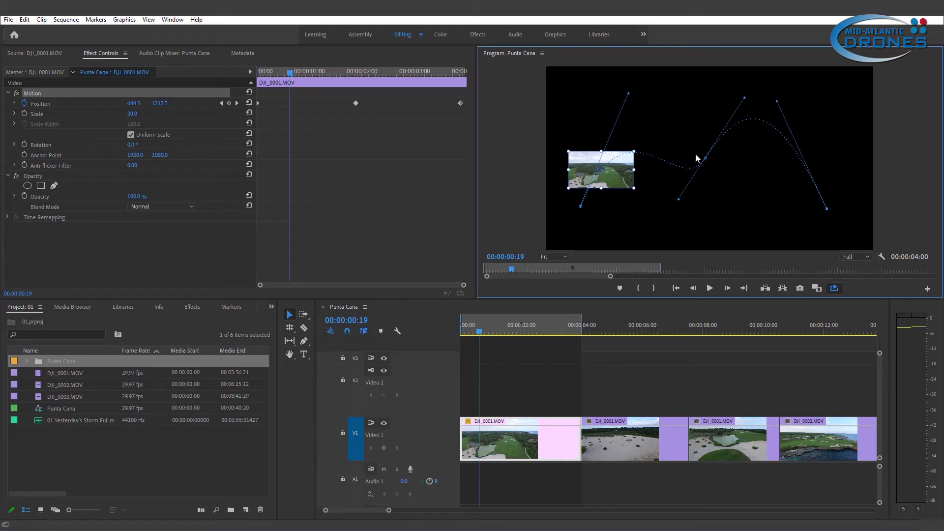
# - Bend the Bezier handles so the path forms two arches joined by a small loop
pyautogui.moveTo(678, 200); pyautogui.dragTo(691, 164)
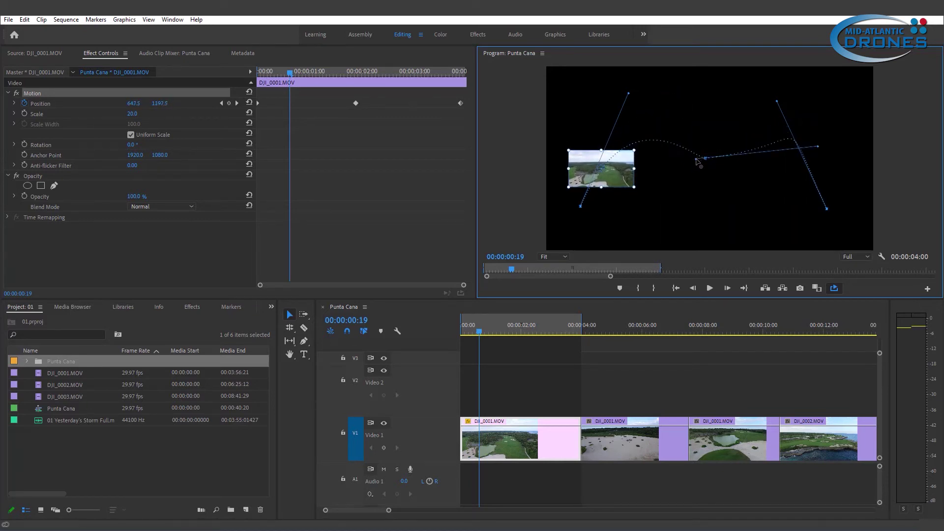
pyautogui.moveTo(705, 101); pyautogui.dragTo(661, 146)
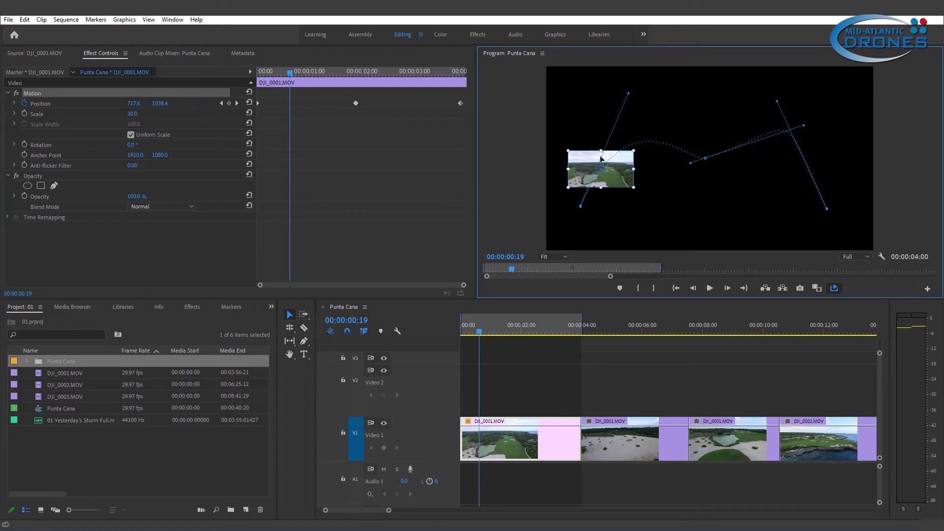
pyautogui.moveTo(600, 157); pyautogui.dragTo(629, 125)
pyautogui.moveTo(705, 159); pyautogui.dragTo(702, 194)
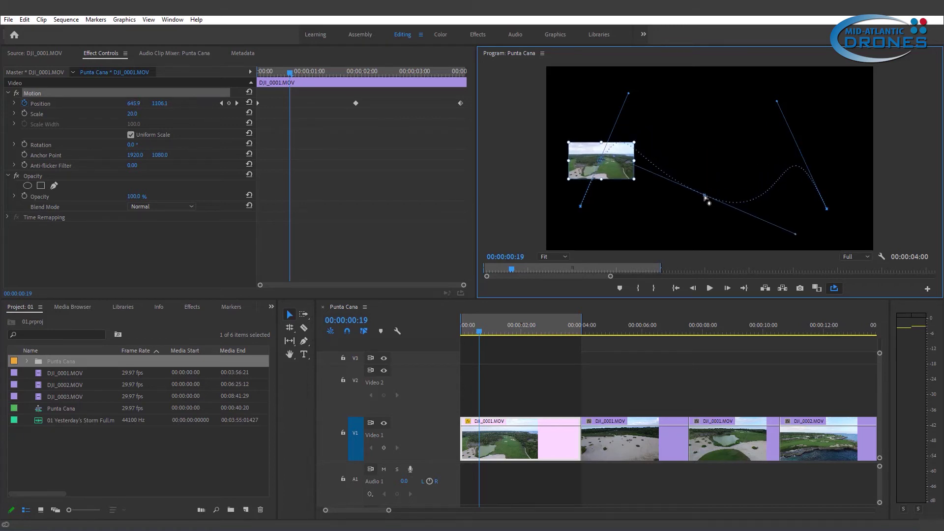
pyautogui.moveTo(792, 234); pyautogui.dragTo(659, 193)
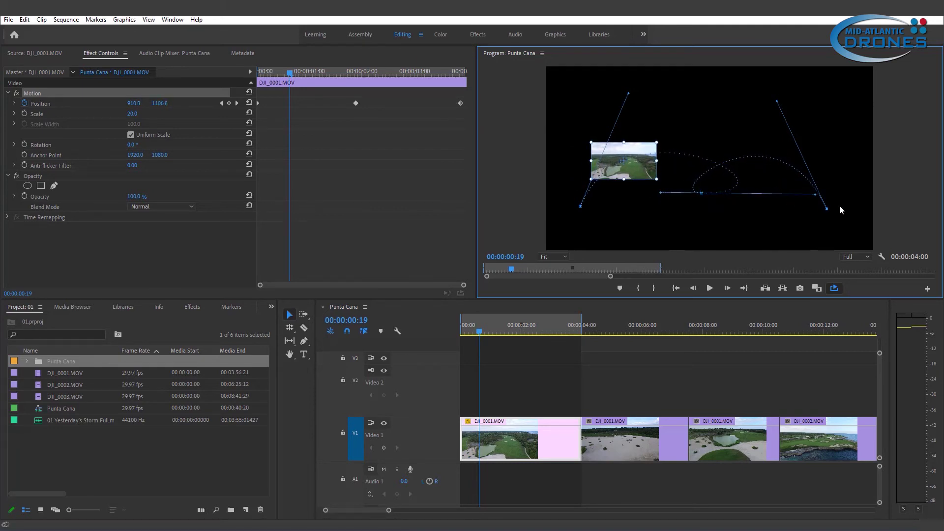
pyautogui.moveTo(816, 196); pyautogui.dragTo(748, 194)
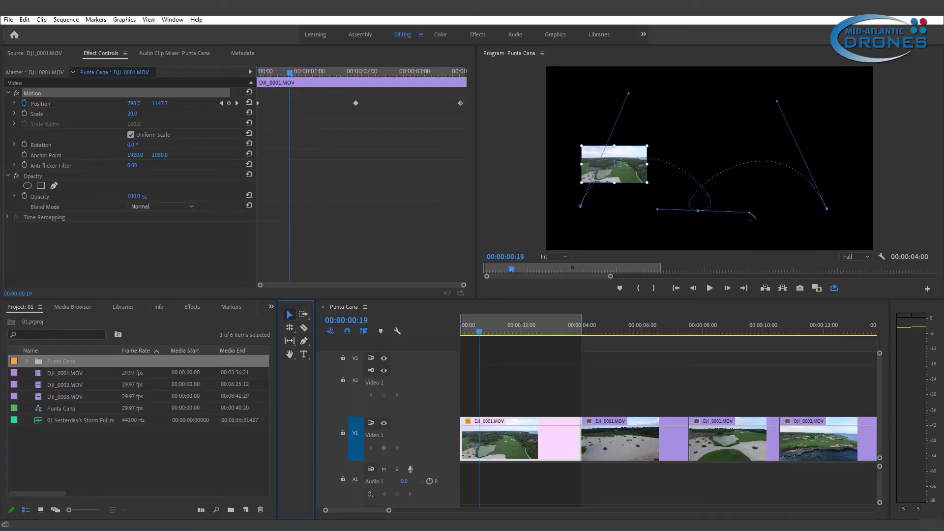
# - Raise the middle keyframe's curve handle, placing the clip at 800.5, 1002.8 at 00:00:00:19
pyautogui.moveTo(751, 215); pyautogui.dragTo(701, 127)
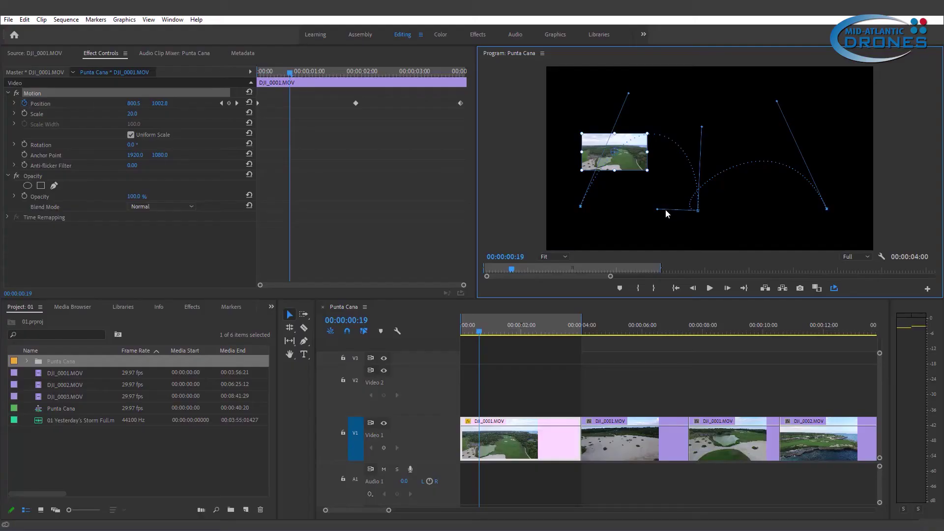
# - Swing the middle keyframe's left Bezier handle upward and nudge the keyframe back into place
pyautogui.click(671, 162)
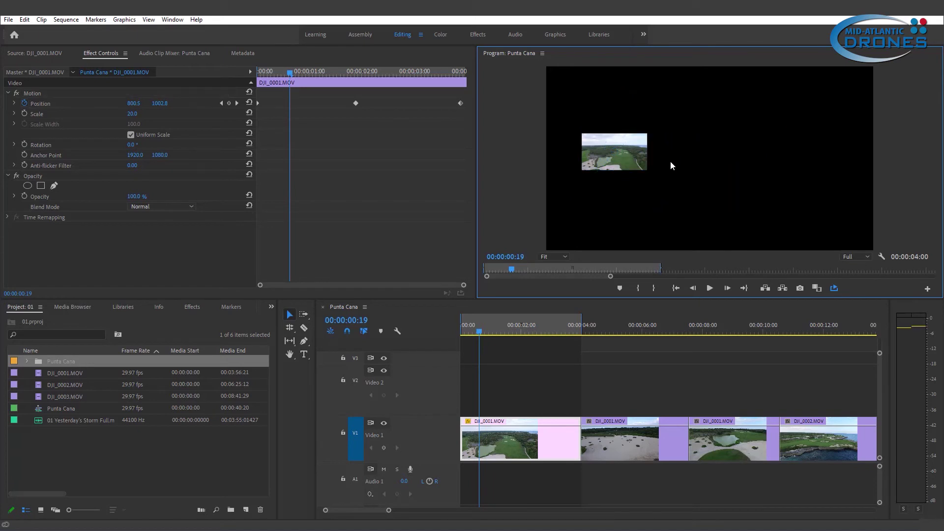
pyautogui.click(614, 155)
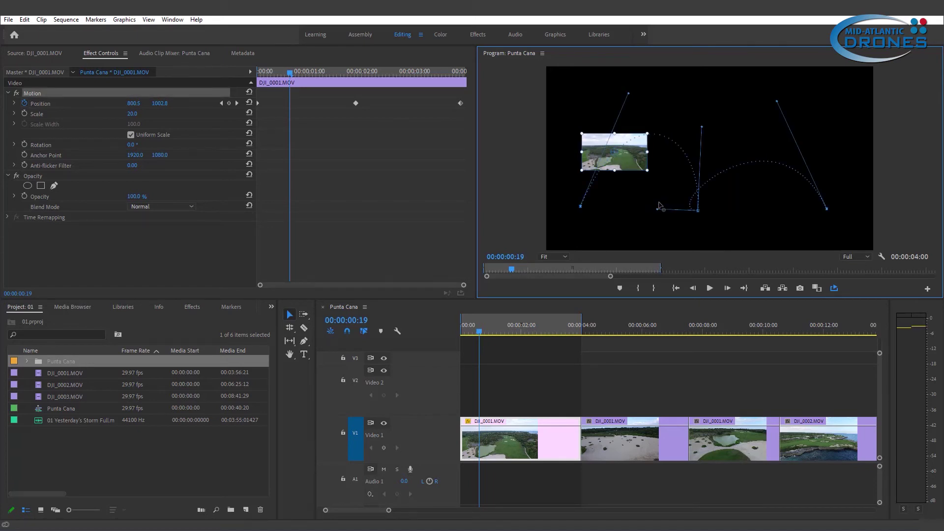
pyautogui.moveTo(659, 207); pyautogui.dragTo(696, 119)
pyautogui.moveTo(698, 213)
pyautogui.mouseDown()
pyautogui.moveTo(683, 217)
pyautogui.moveTo(700, 206)
pyautogui.mouseUp()
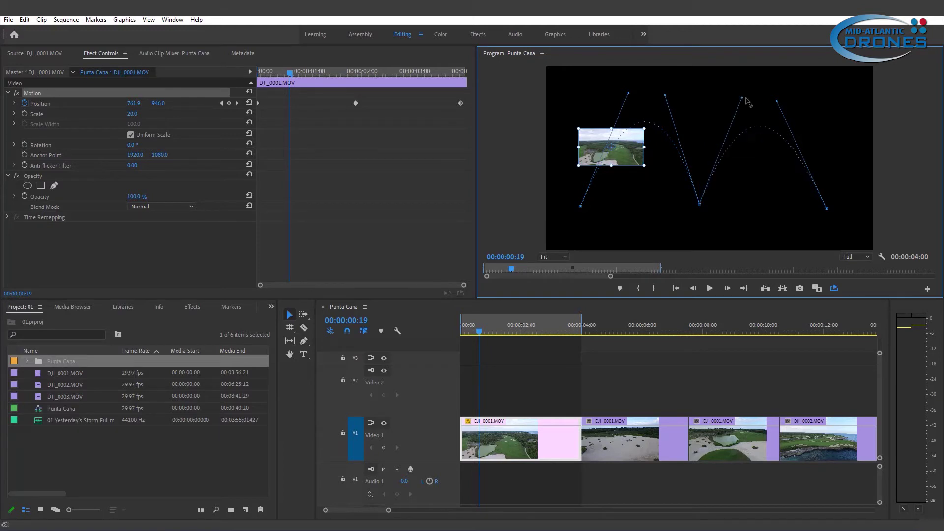
# - Drag the Bezier handle left to balance the two arches, then select all Position keyframes
pyautogui.moveTo(745, 98); pyautogui.dragTo(718, 97)
pyautogui.click(44, 104)
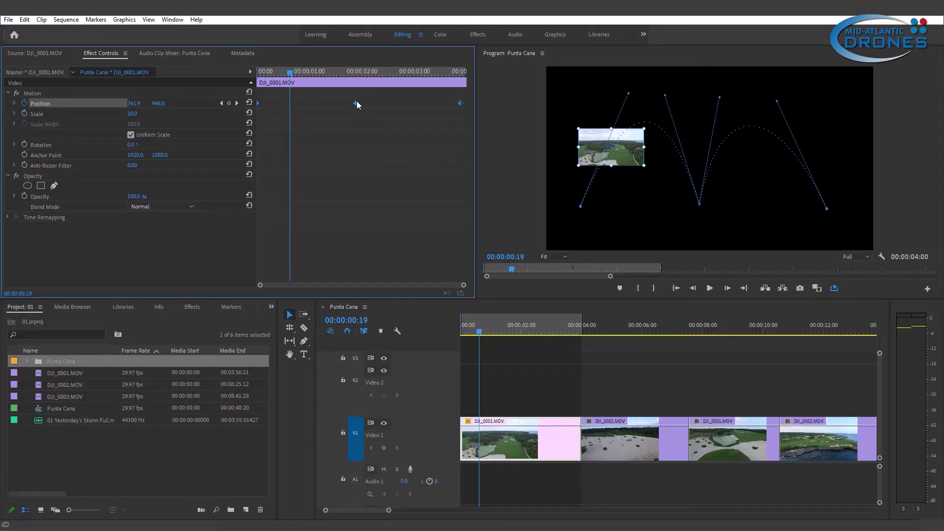
# - Set the Position keyframes' spatial interpolation to Linear, then back to Bezier
pyautogui.rightClick(356, 104)
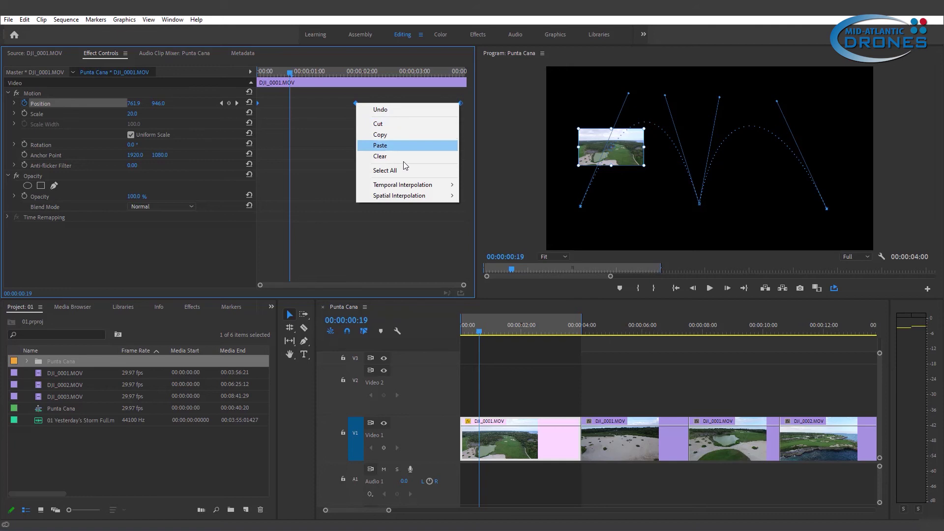
pyautogui.moveTo(402, 196)
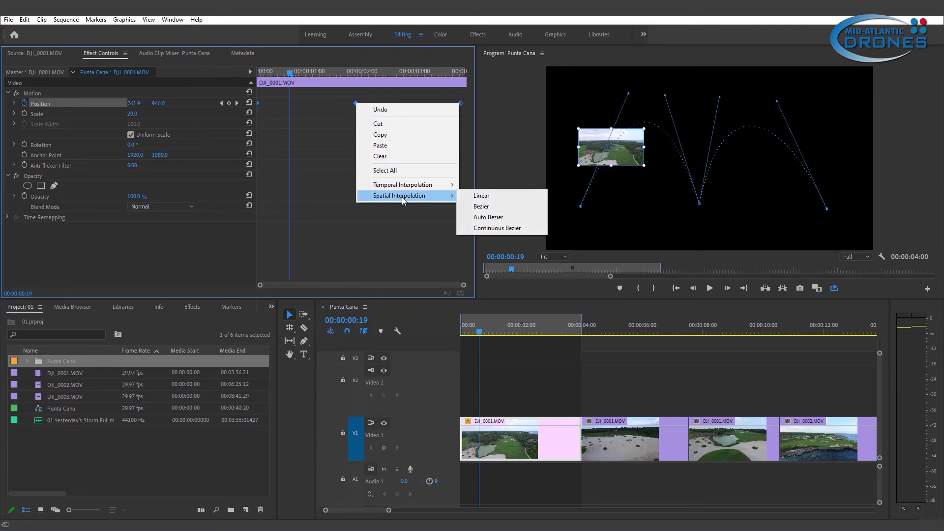
pyautogui.click(487, 197)
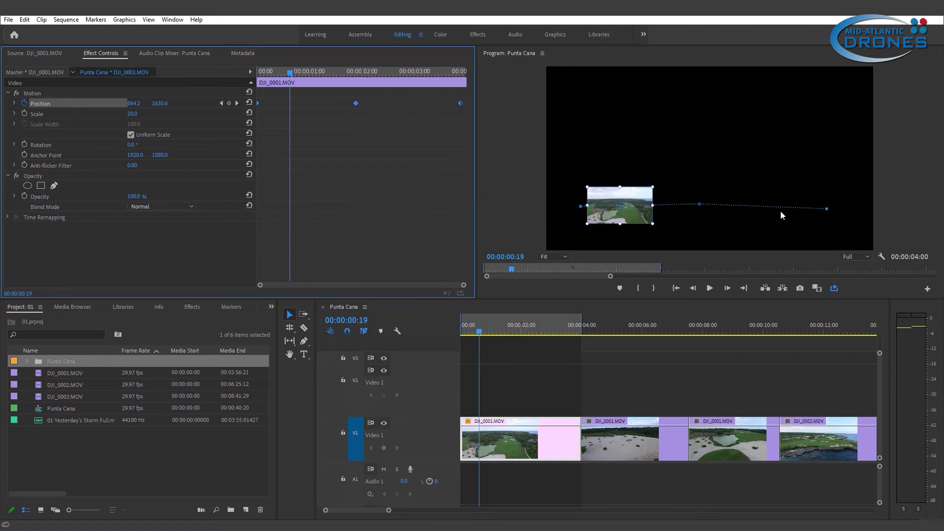
pyautogui.rightClick(356, 104)
pyautogui.moveTo(412, 197)
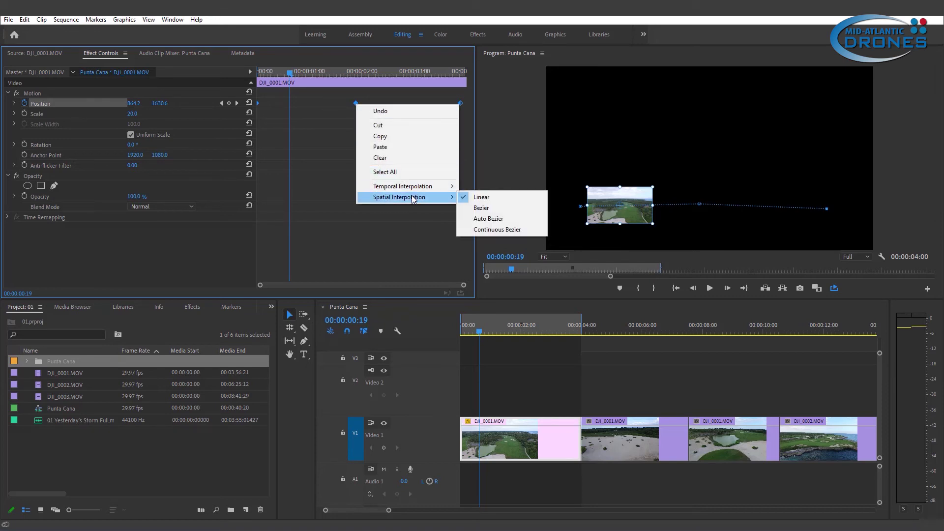
pyautogui.click(482, 208)
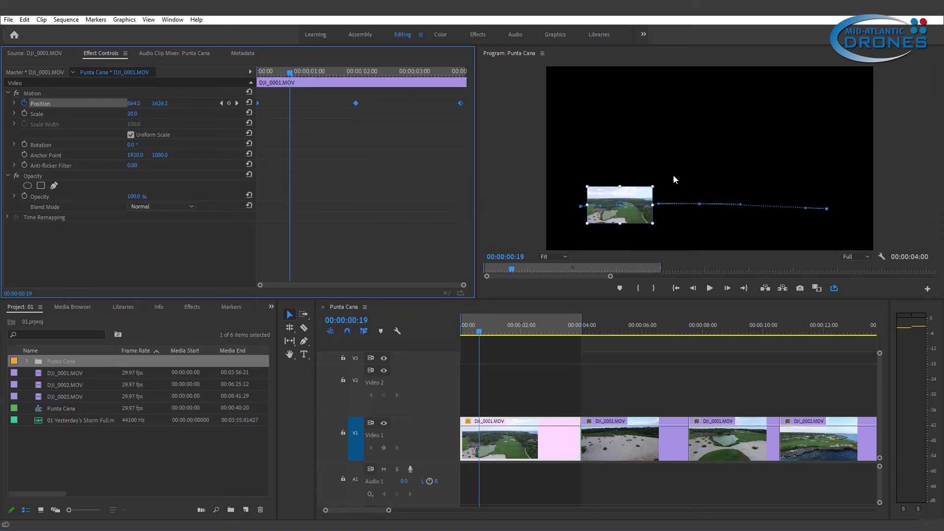
# - Pull the Bezier handles of the first, middle and last keyframes upward into two arches
pyautogui.moveTo(741, 207); pyautogui.dragTo(703, 102)
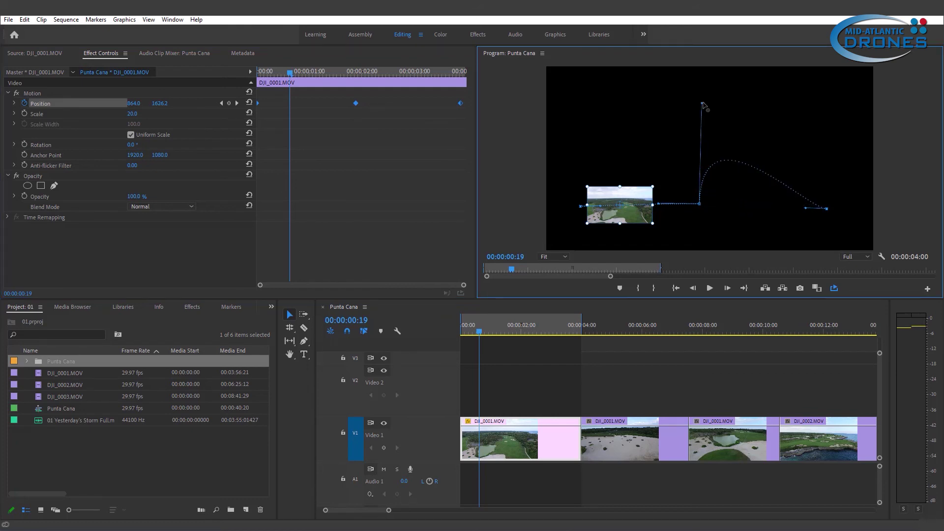
pyautogui.moveTo(805, 208); pyautogui.dragTo(809, 108)
pyautogui.moveTo(660, 206); pyautogui.dragTo(651, 94)
pyautogui.moveTo(601, 209); pyautogui.dragTo(558, 88)
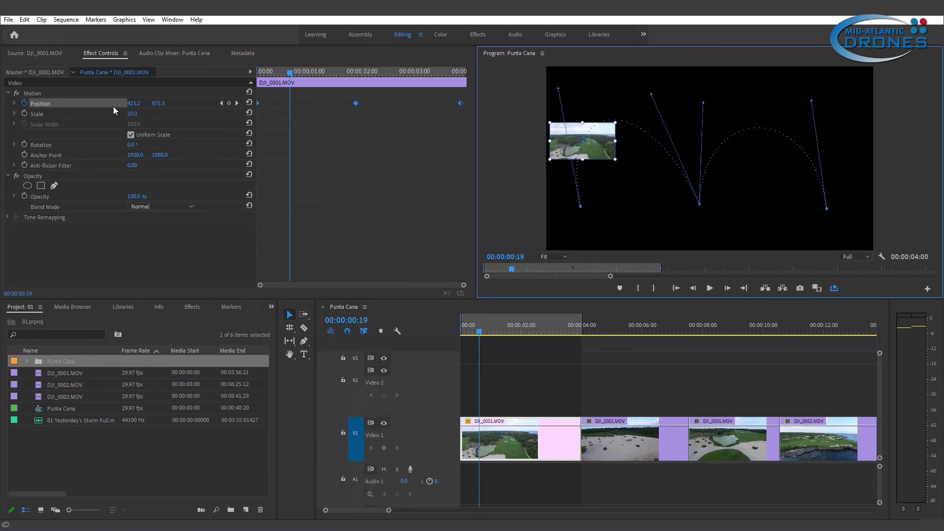
# - Set the Position keyframes to Continuous Bezier and level the middle keyframe's handle horizontally
pyautogui.rightClick(356, 103)
pyautogui.moveTo(424, 197)
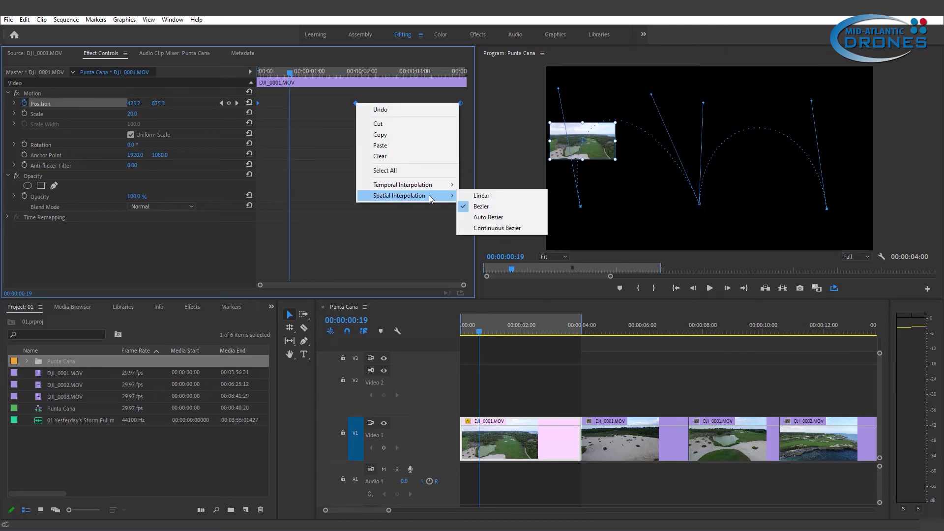
pyautogui.click(511, 229)
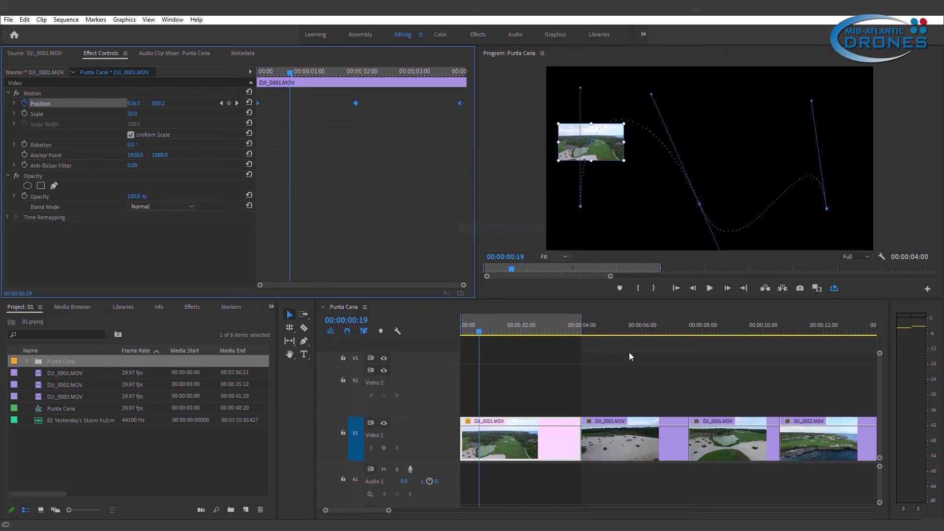
pyautogui.moveTo(651, 94); pyautogui.dragTo(643, 209)
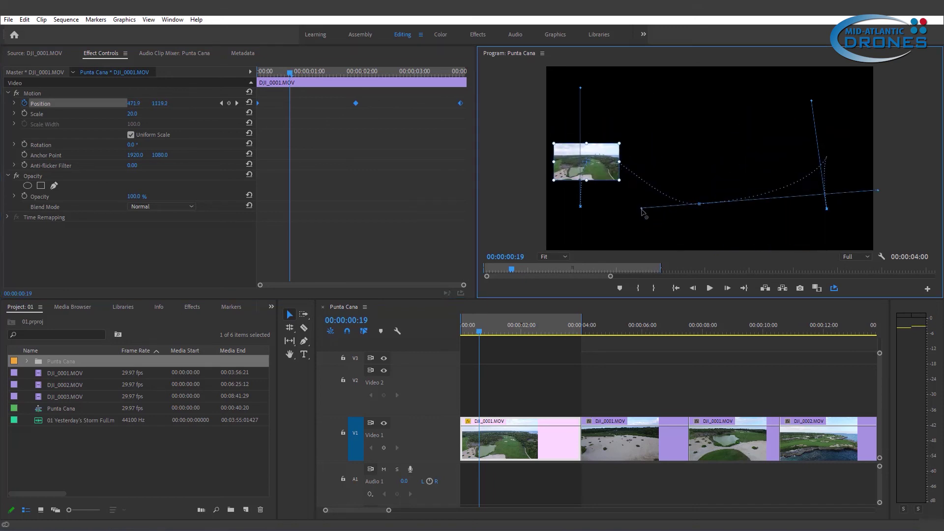
# - Switch the Position keyframes to Auto Bezier and drag the middle keyframe up and rightward
pyautogui.rightClick(357, 105)
pyautogui.moveTo(426, 198)
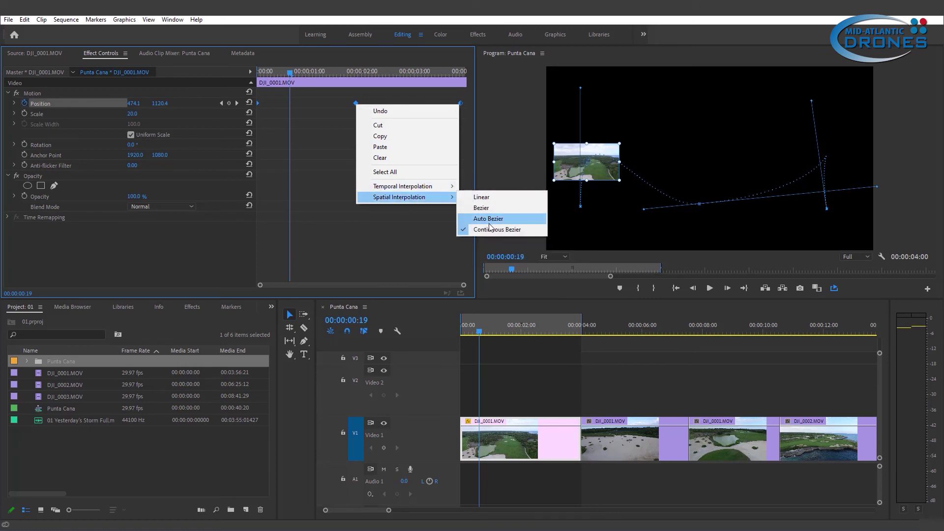
pyautogui.click(490, 219)
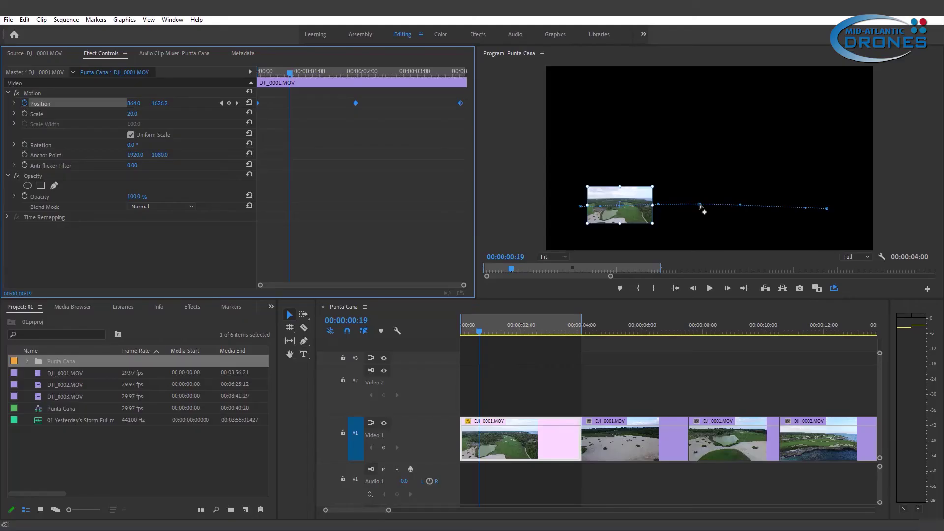
pyautogui.moveTo(700, 206); pyautogui.dragTo(657, 97)
pyautogui.moveTo(742, 103); pyautogui.dragTo(746, 106)
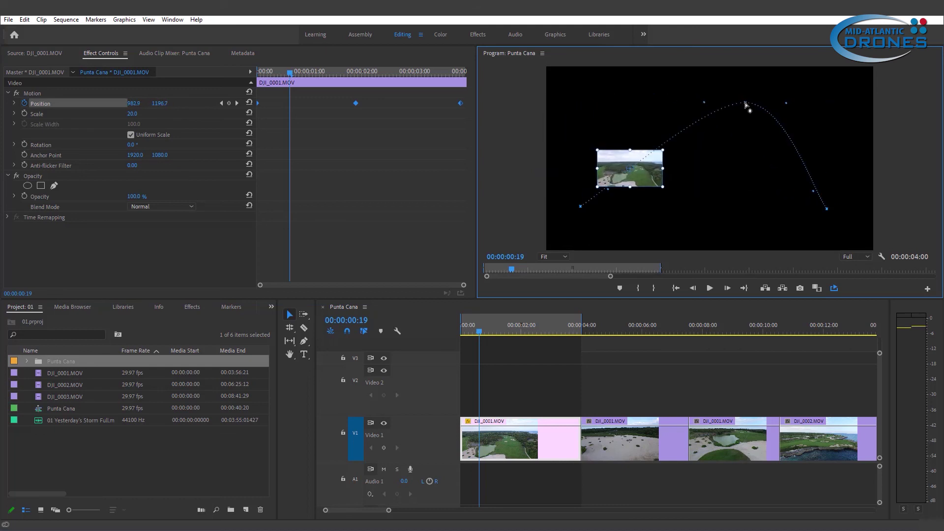